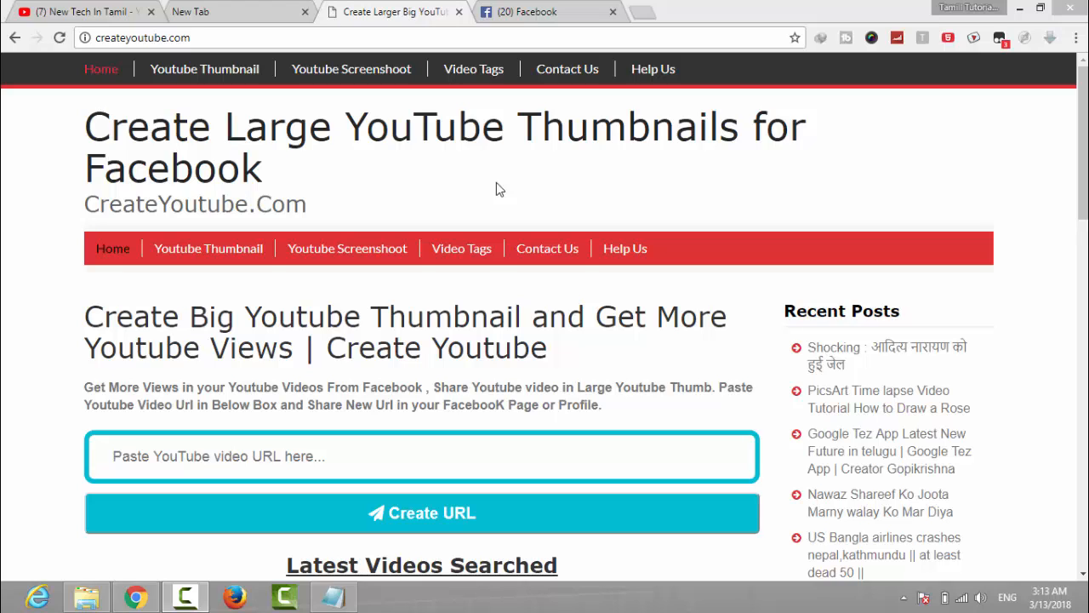
# Copy the link address of the "TOP 5 BATTERY MOBILES ABOVE 5000mAh" video from the New Tech In Tamil YouTube channel
pyautogui.click(111, 10)
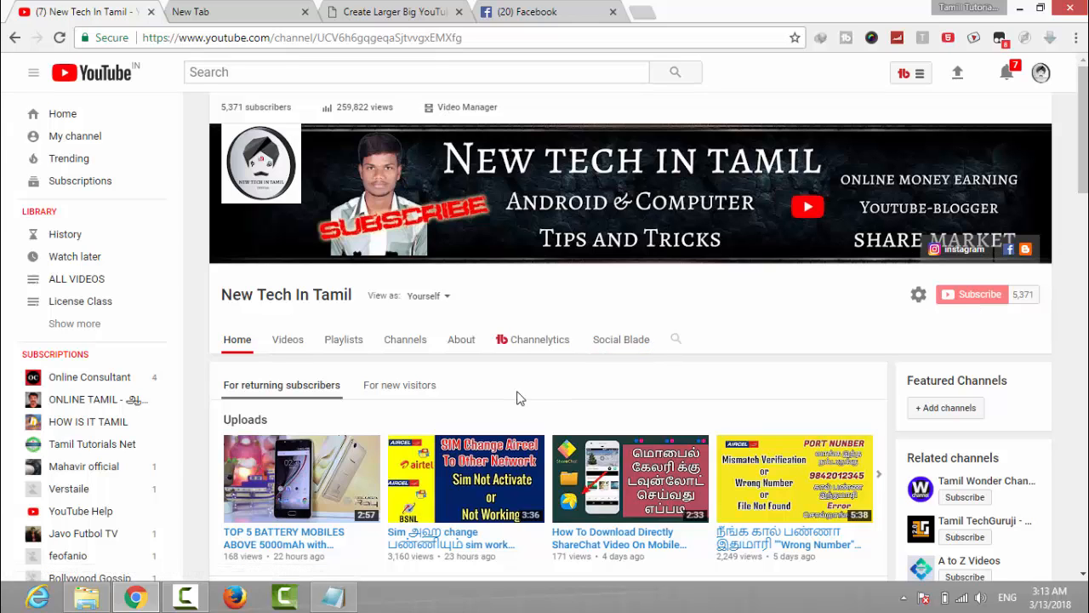
pyautogui.rightClick(303, 471)
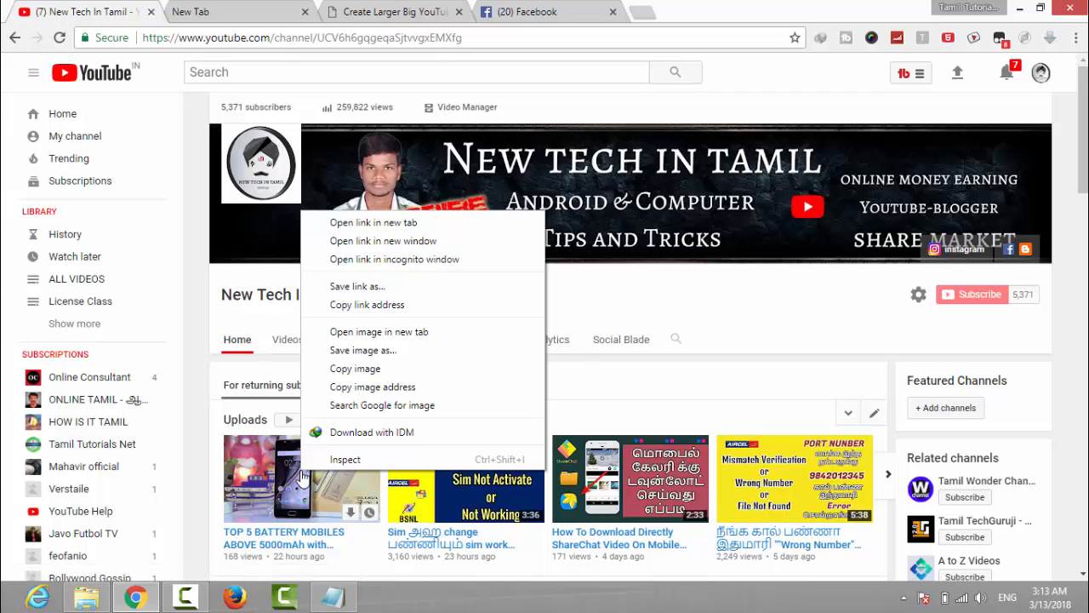
pyautogui.click(394, 306)
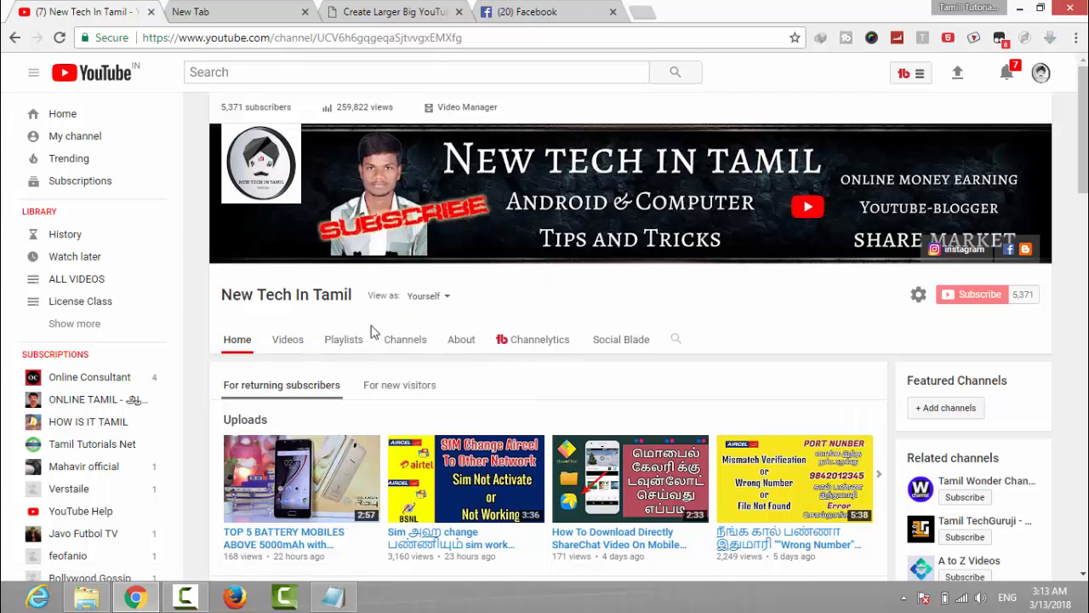
# Switch to Facebook and publish a public post containing the copied YouTube video link
pyautogui.click(508, 10)
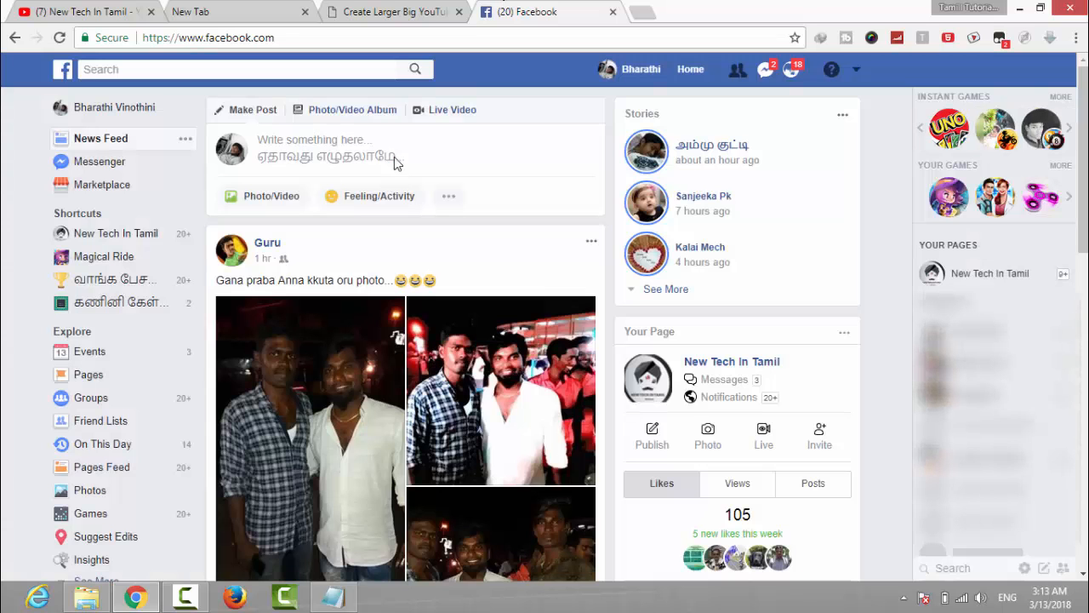
pyautogui.click(394, 154)
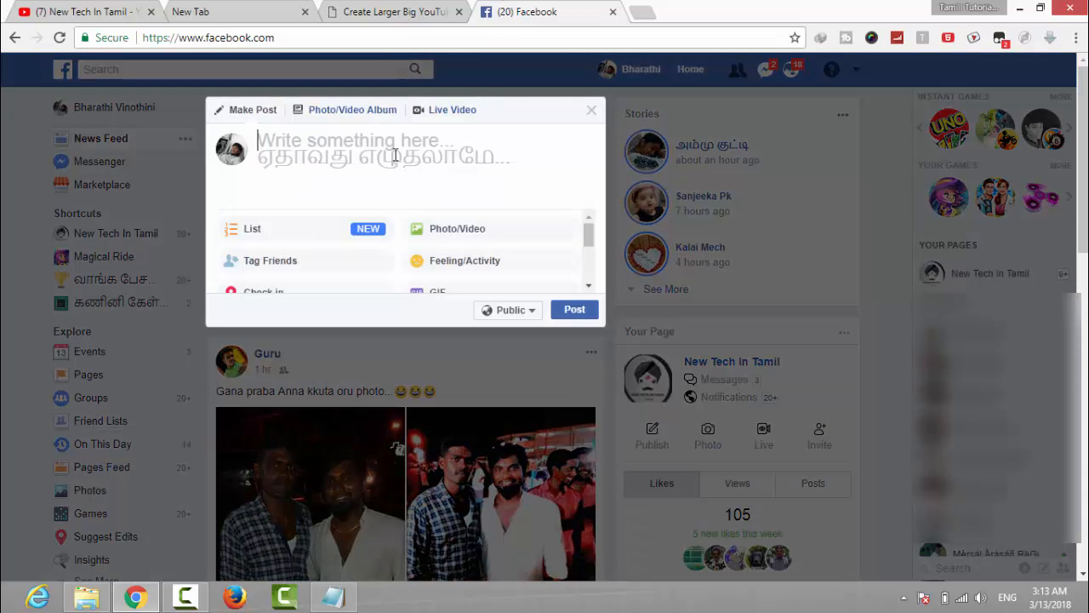
pyautogui.hotkey('ctrl', 'v')
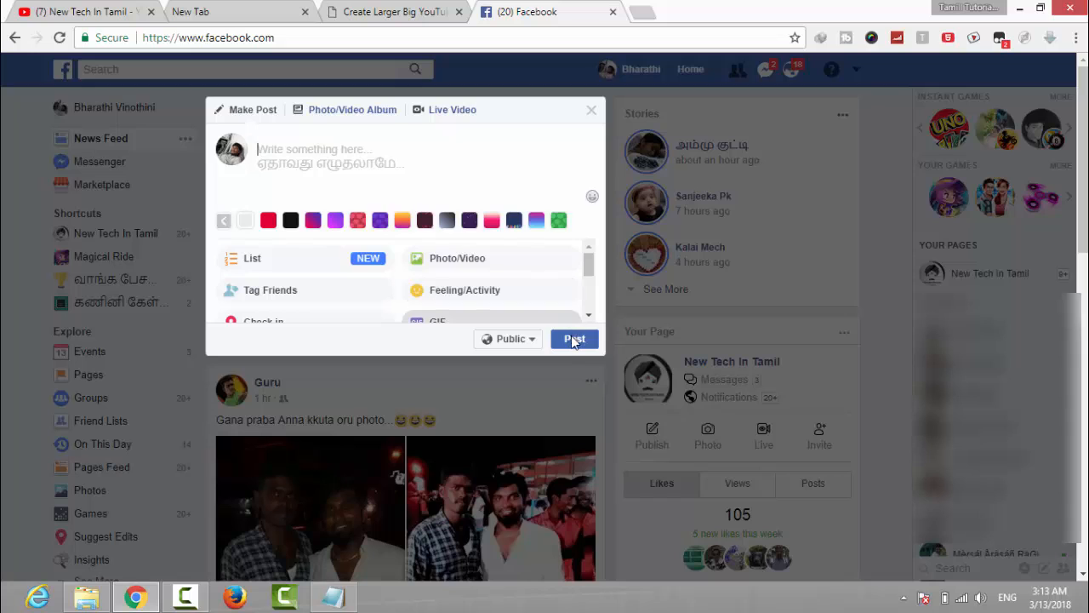
pyautogui.rightClick(431, 158)
pyautogui.click(403, 163)
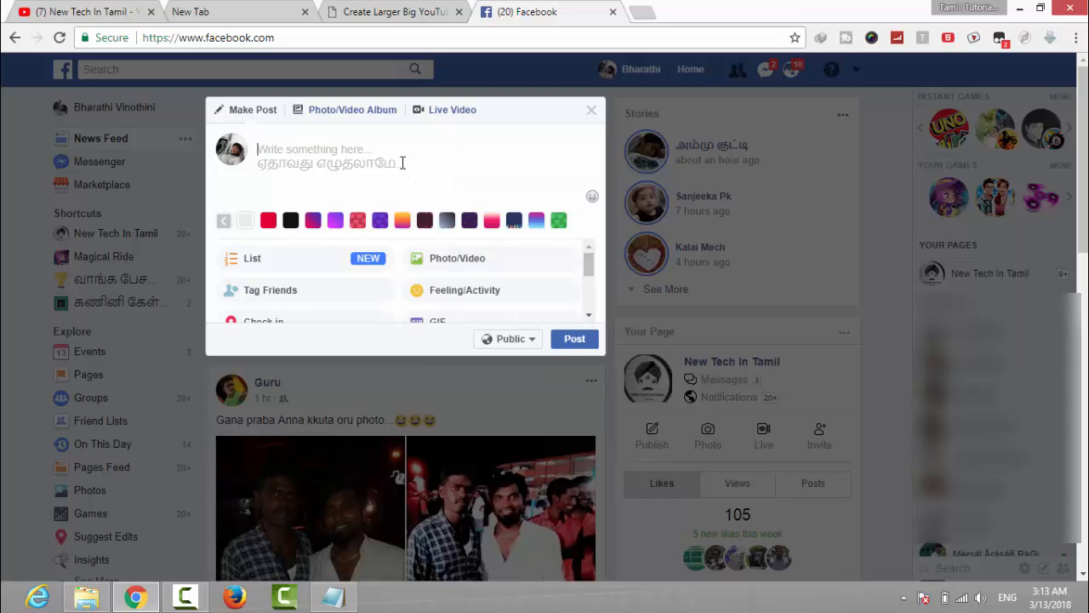
pyautogui.hotkey('ctrl', 'v')
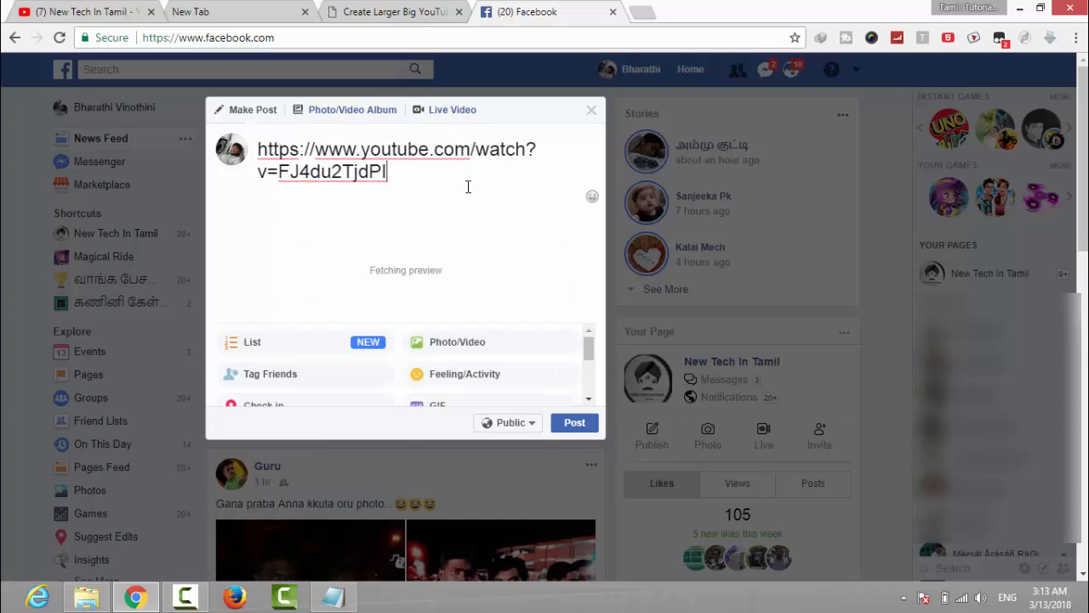
pyautogui.click(574, 416)
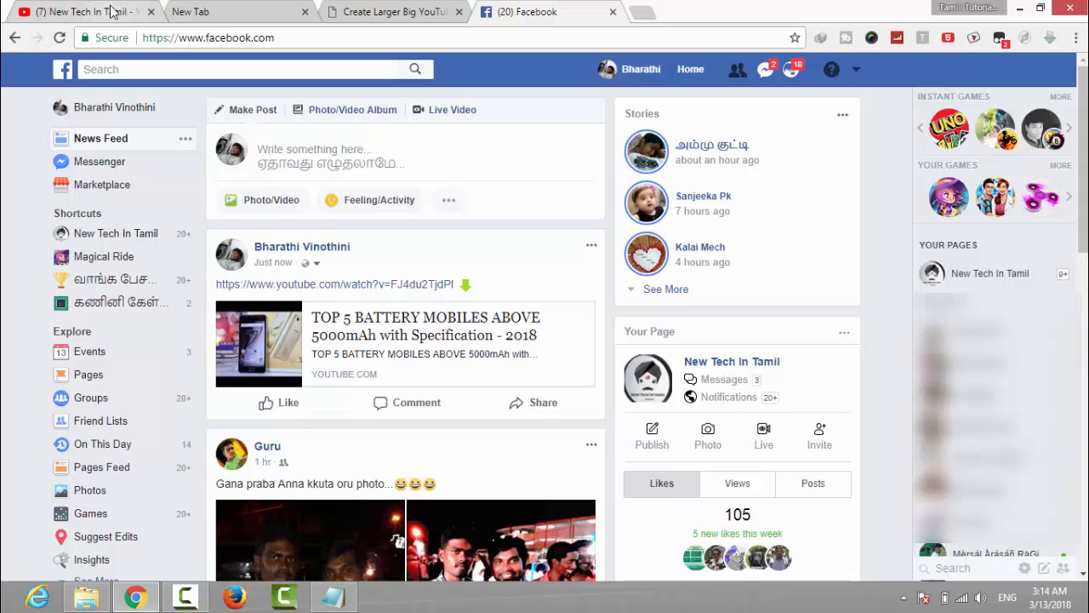
# Switch to createyoutube.com, paste the YouTube video link into the URL box, and create its large-thumbnail URL
pyautogui.click(357, 10)
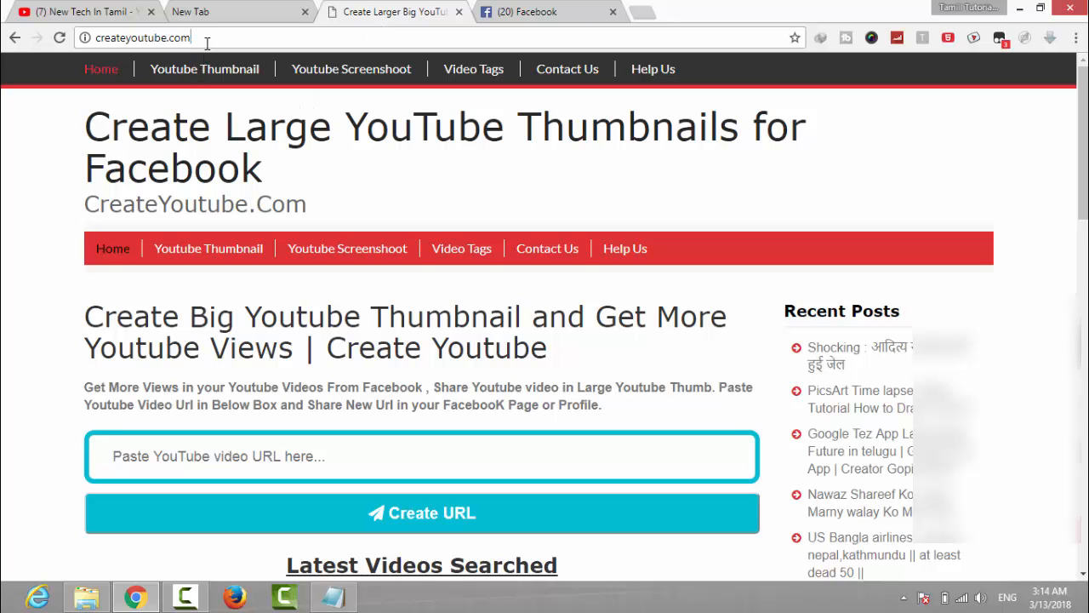
pyautogui.click(102, 35)
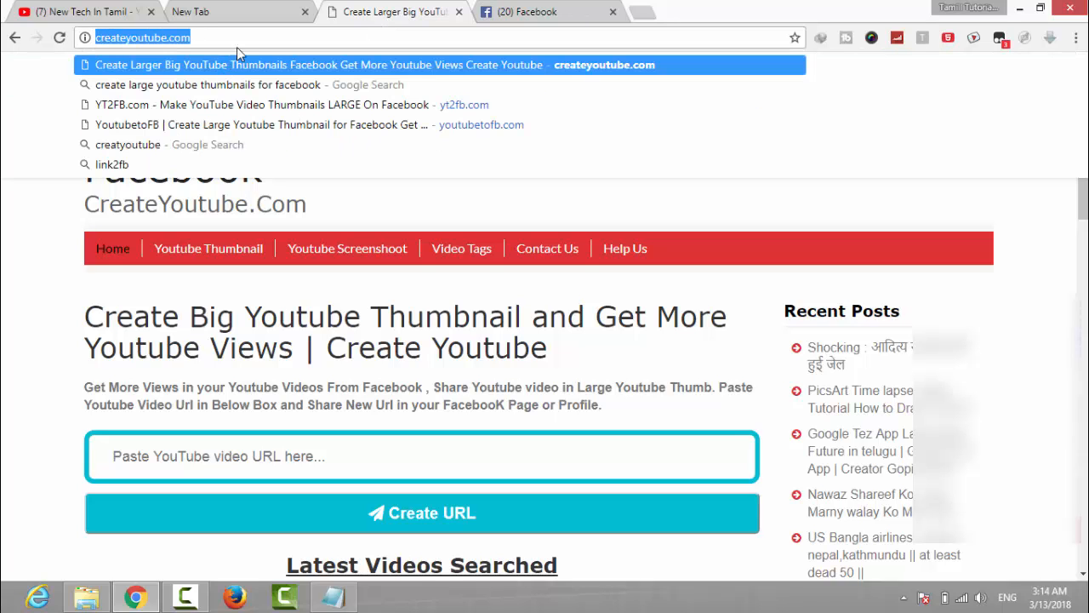
pyautogui.click(240, 41)
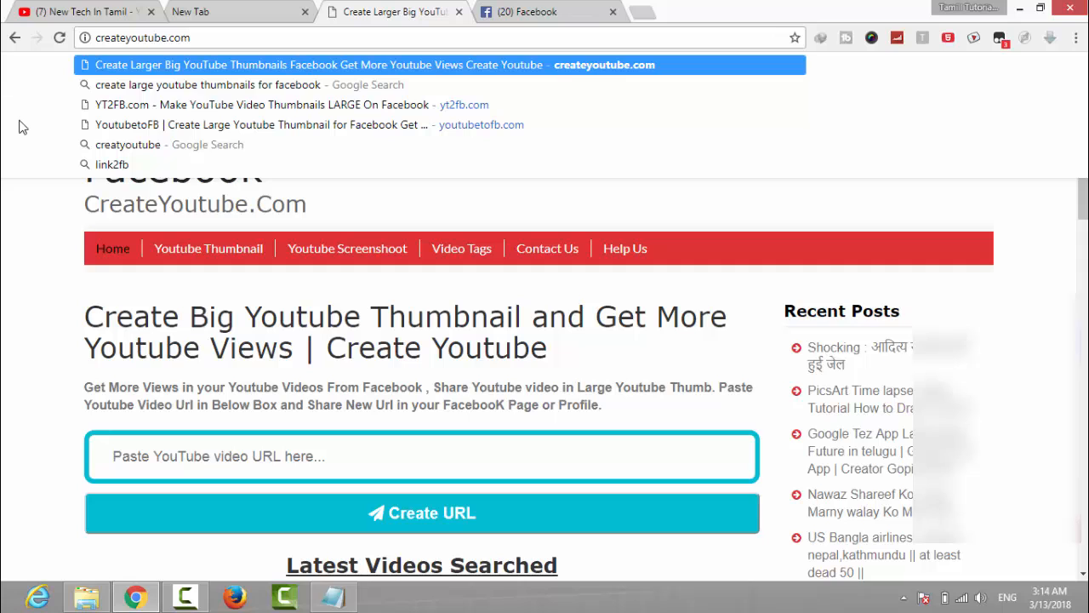
pyautogui.click(193, 455)
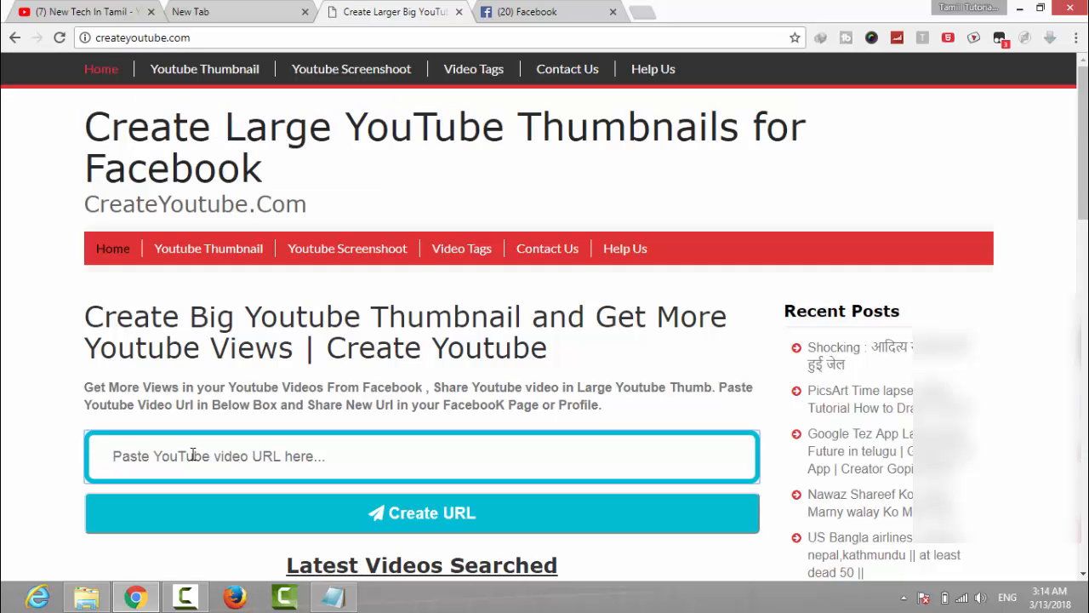
pyautogui.rightClick(192, 455)
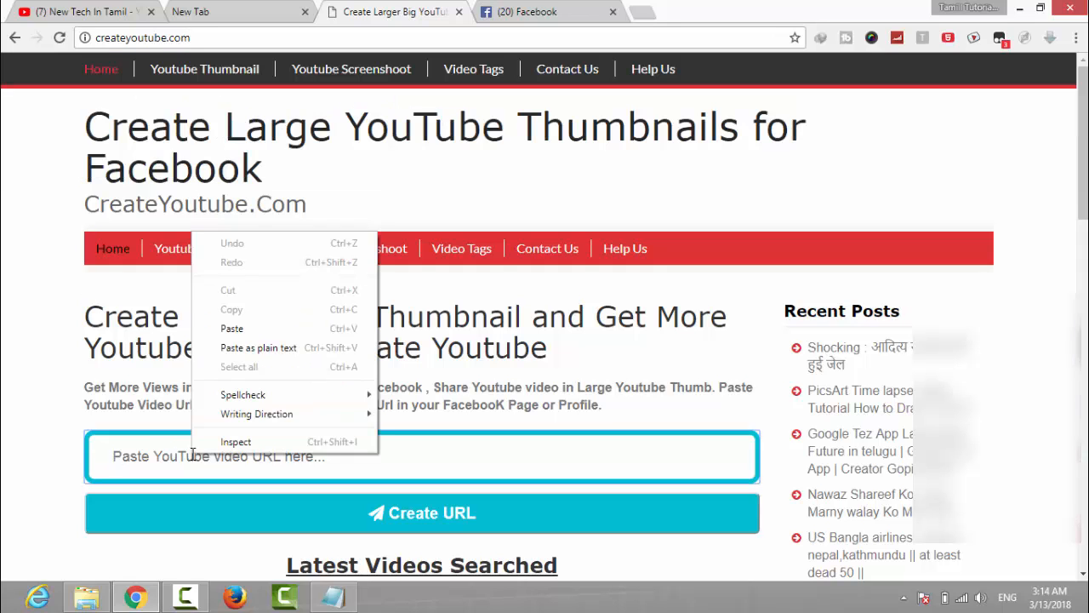
pyautogui.click(237, 327)
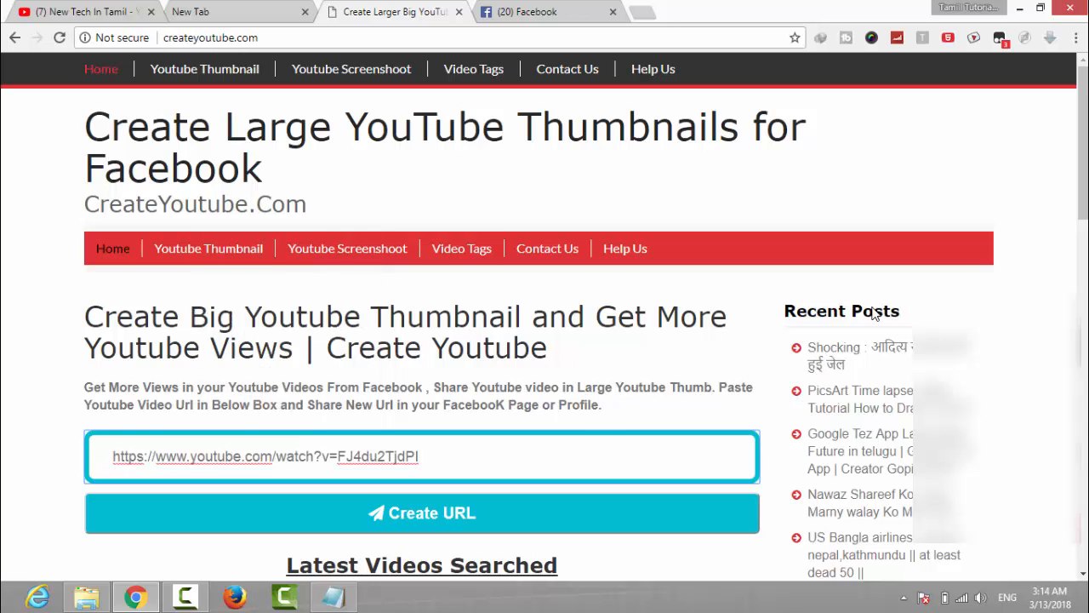
pyautogui.moveTo(1083, 145); pyautogui.dragTo(1083, 239)
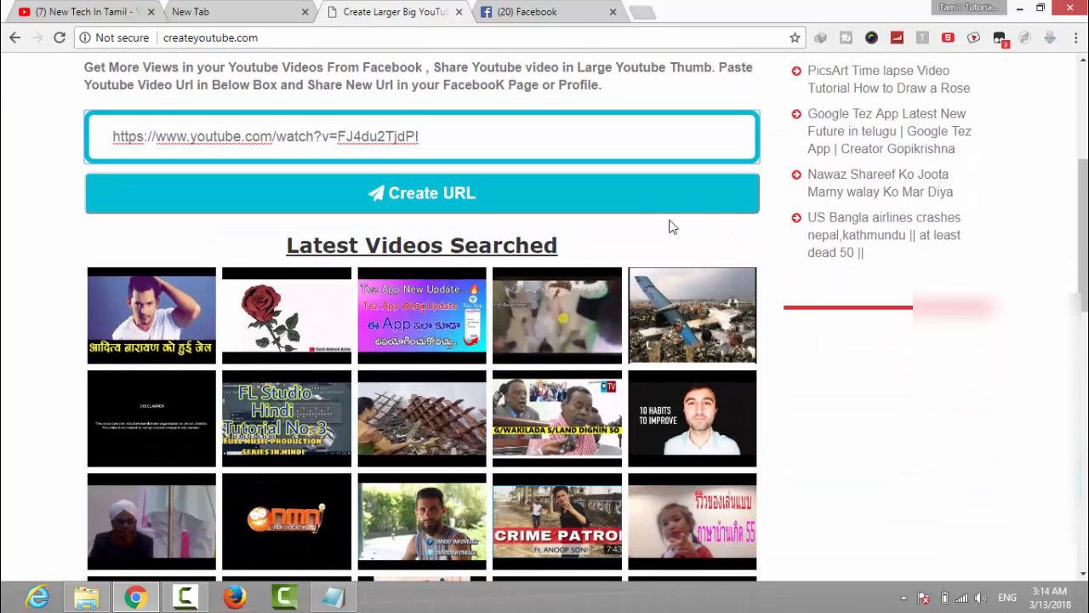
pyautogui.click(622, 202)
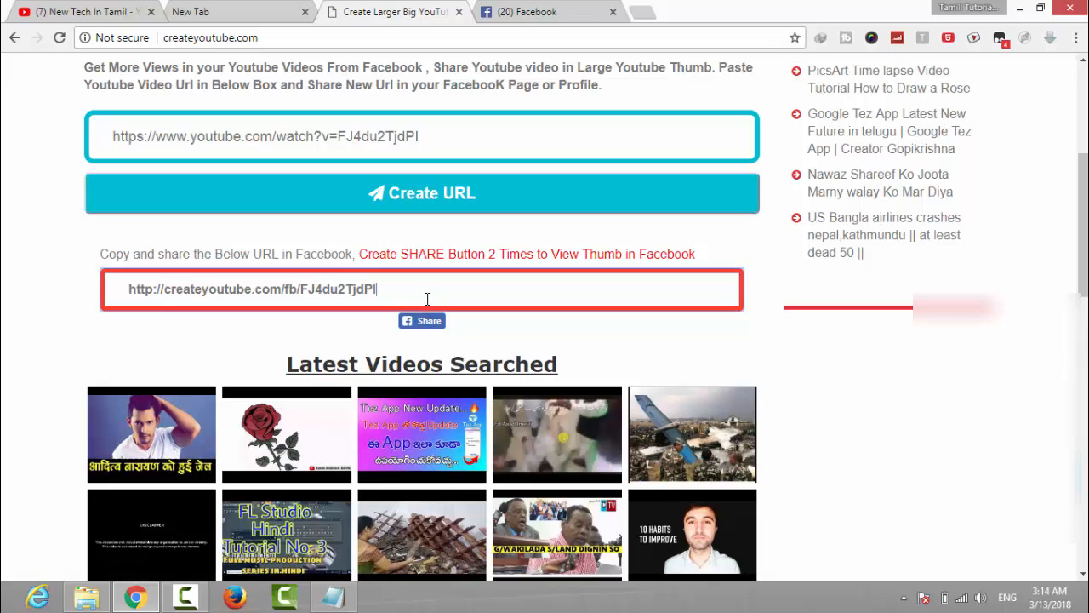
# Copy the generated createyoutube.com/fb URL
pyautogui.moveTo(387, 290); pyautogui.dragTo(90, 293)
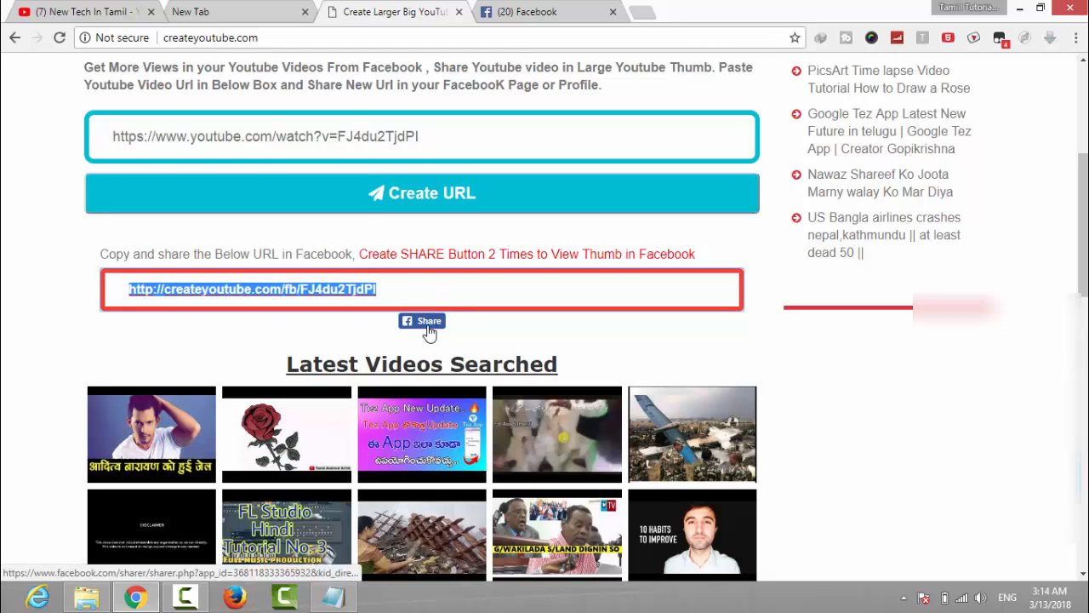
pyautogui.rightClick(375, 291)
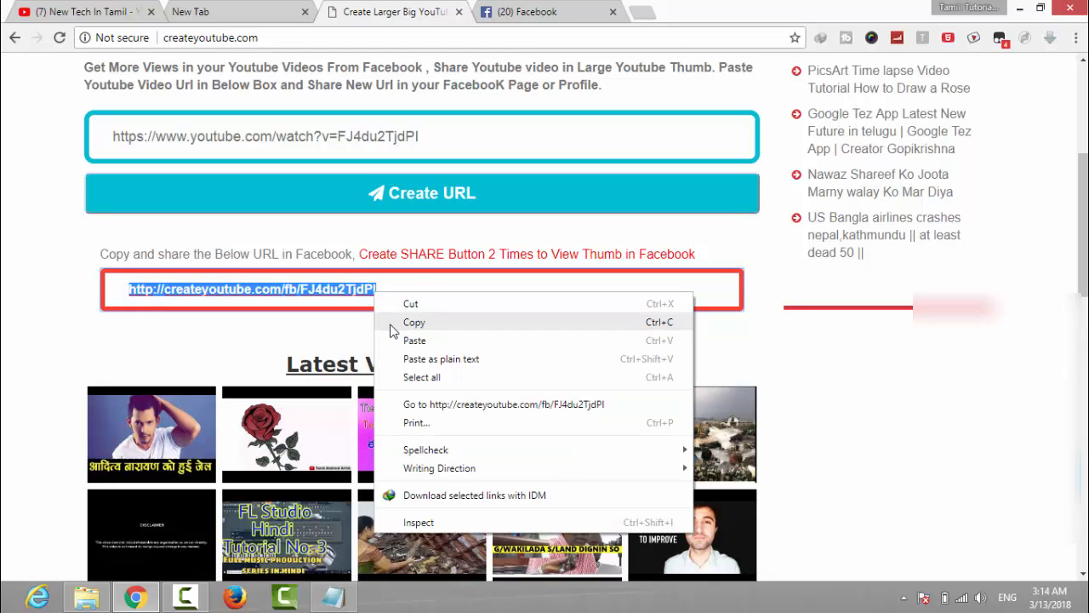
pyautogui.click(395, 321)
# Switch to Facebook, start a new post, and paste the generated createyoutube.com URL so its preview loads
pyautogui.click(519, 11)
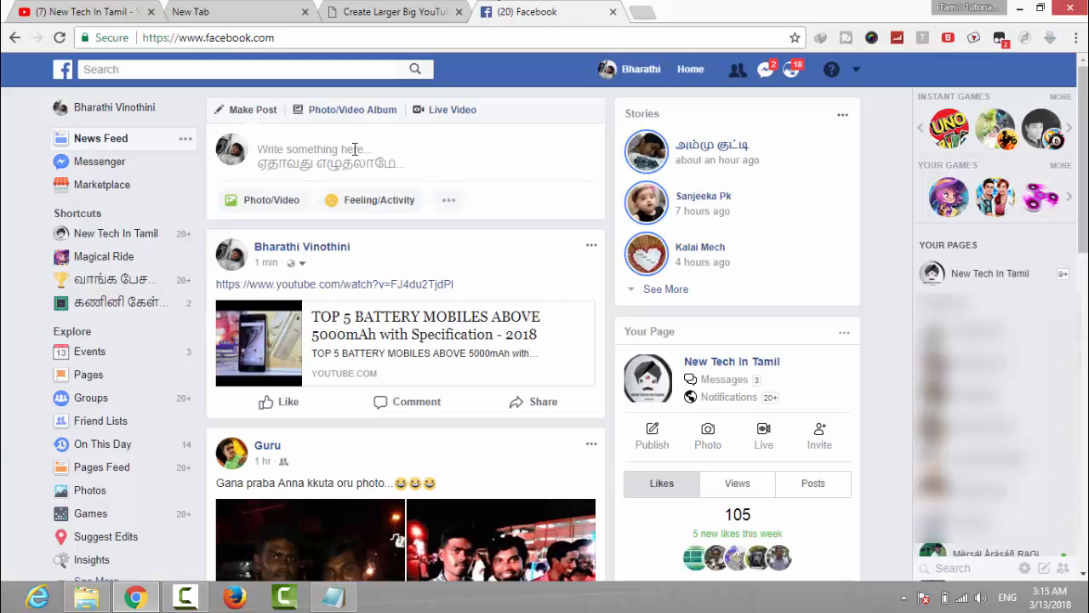
pyautogui.click(336, 164)
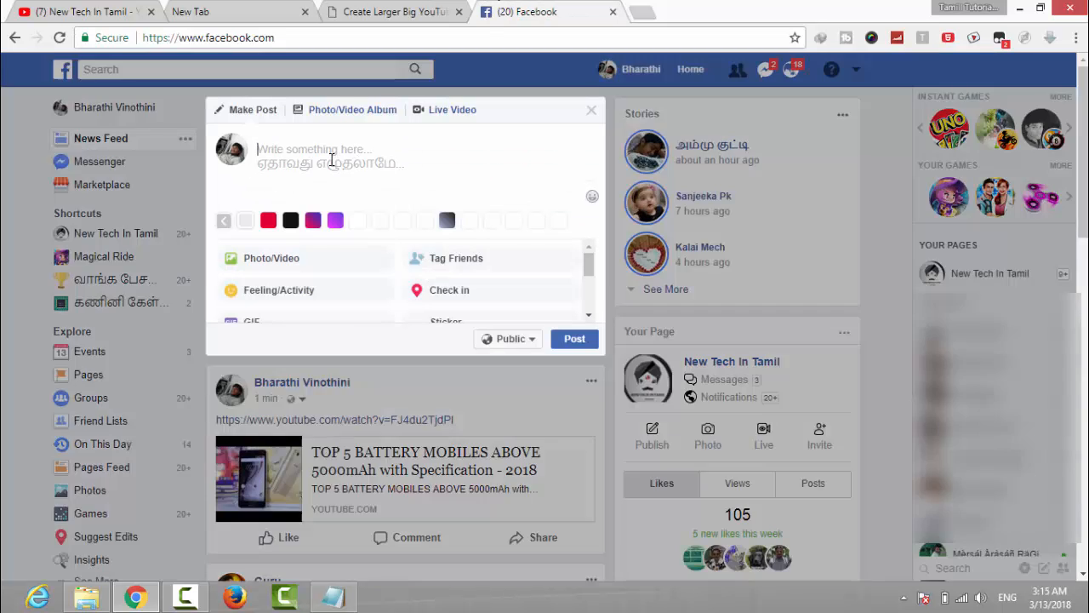
pyautogui.rightClick(338, 169)
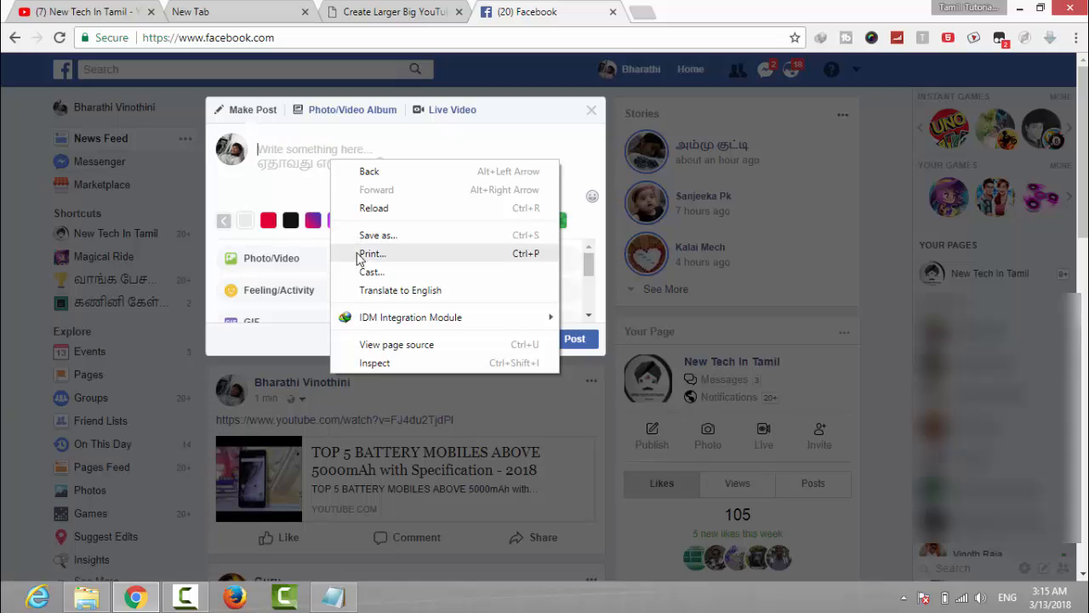
pyautogui.click(300, 154)
pyautogui.hotkey('ctrl', 'v')
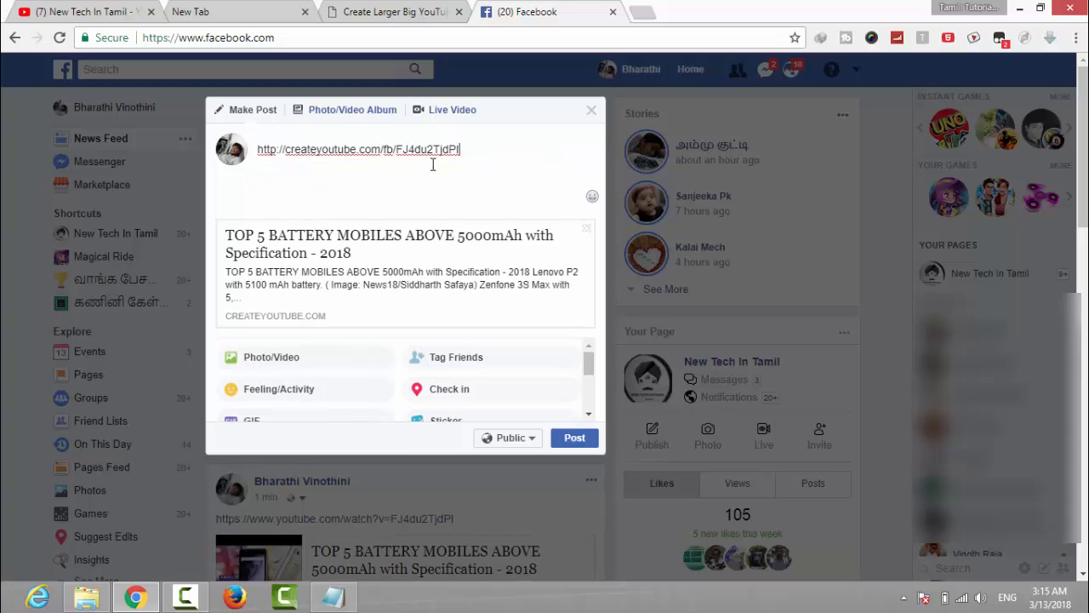
# Replace the URL text in the post with "watch now!!!", keeping the link preview, and publish the post
pyautogui.moveTo(459, 149); pyautogui.dragTo(264, 157)
pyautogui.press('BackSpace')
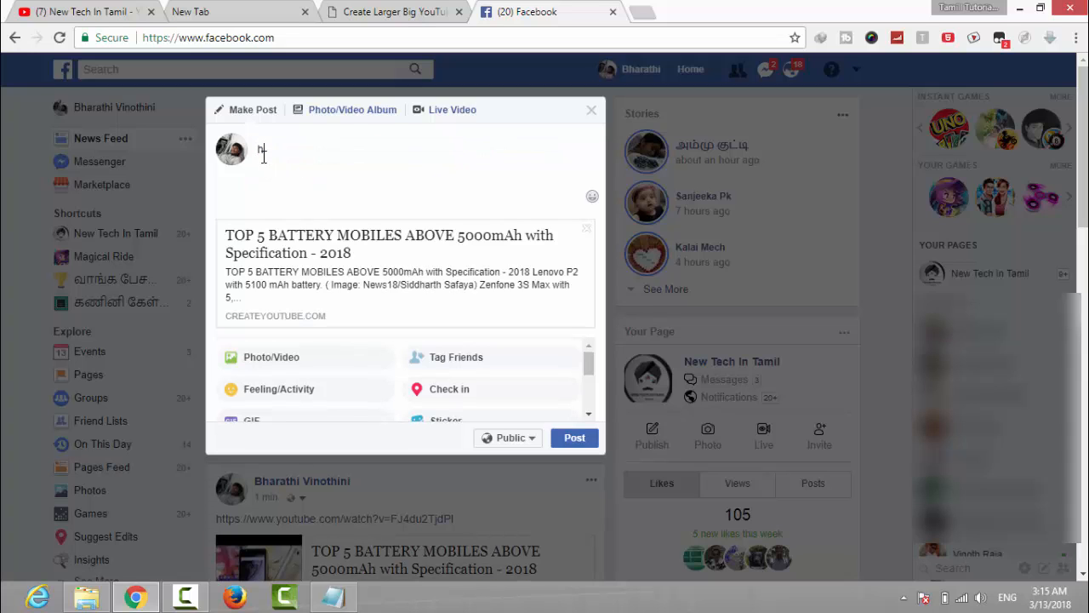
pyautogui.press('BackSpace')
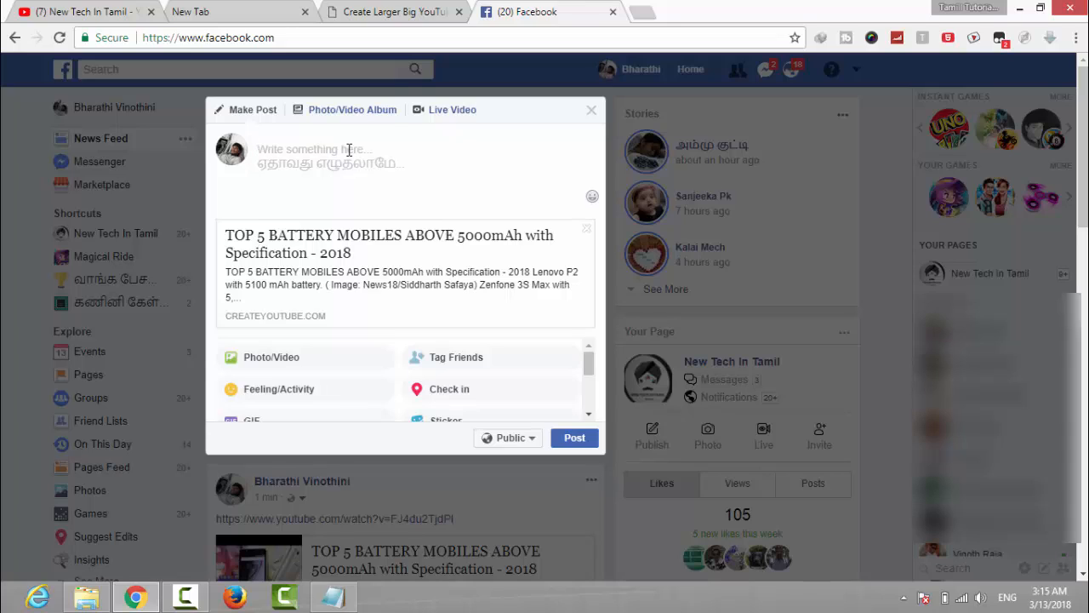
pyautogui.write('Sat')
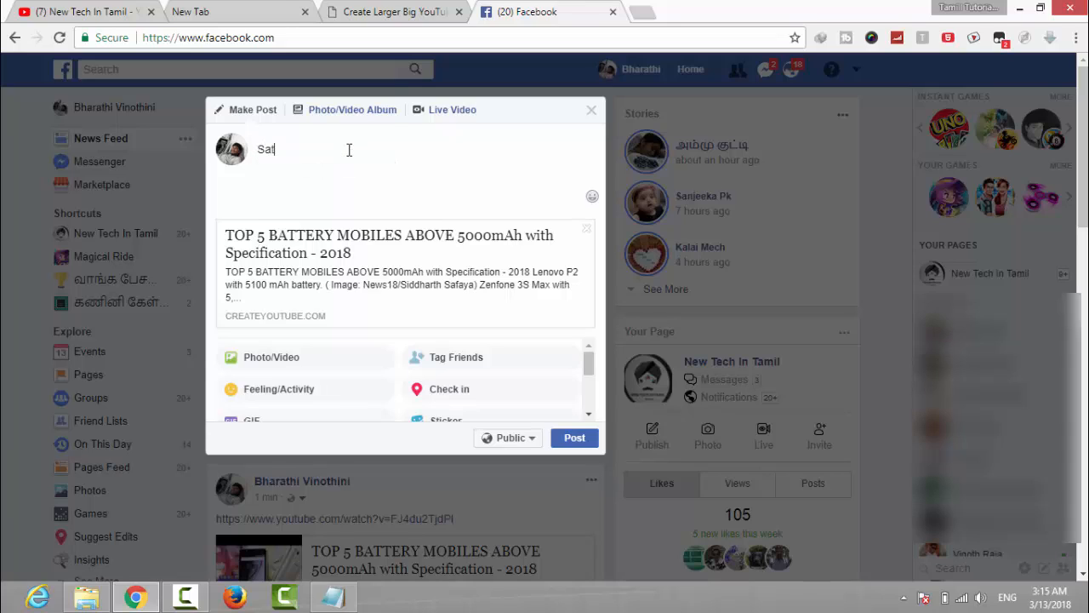
pyautogui.press('BackSpace')
pyautogui.press('BackSpace')
pyautogui.press('BackSpace')
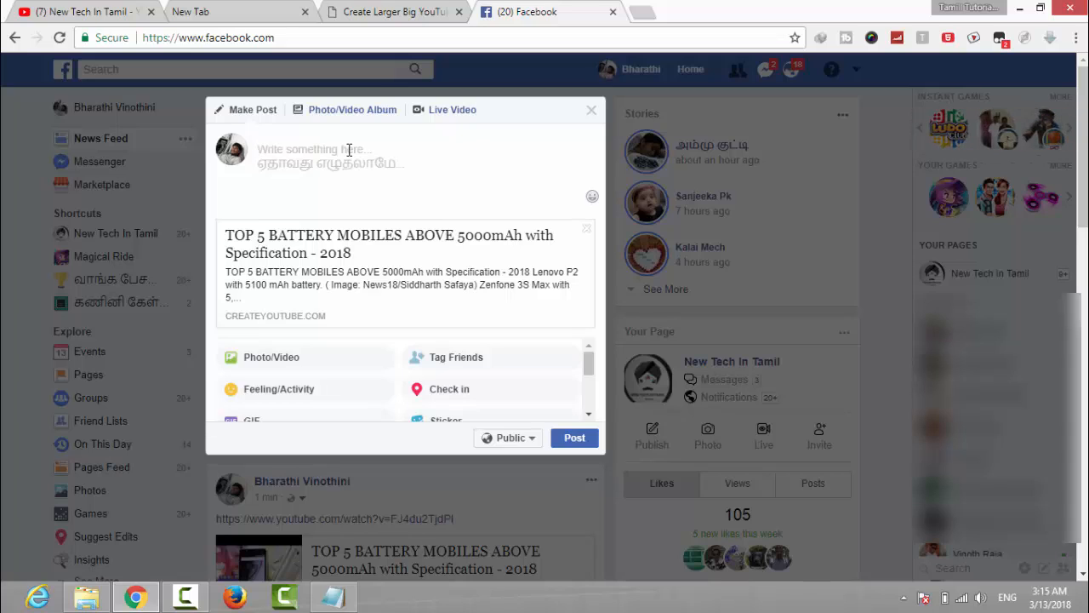
pyautogui.write('watch')
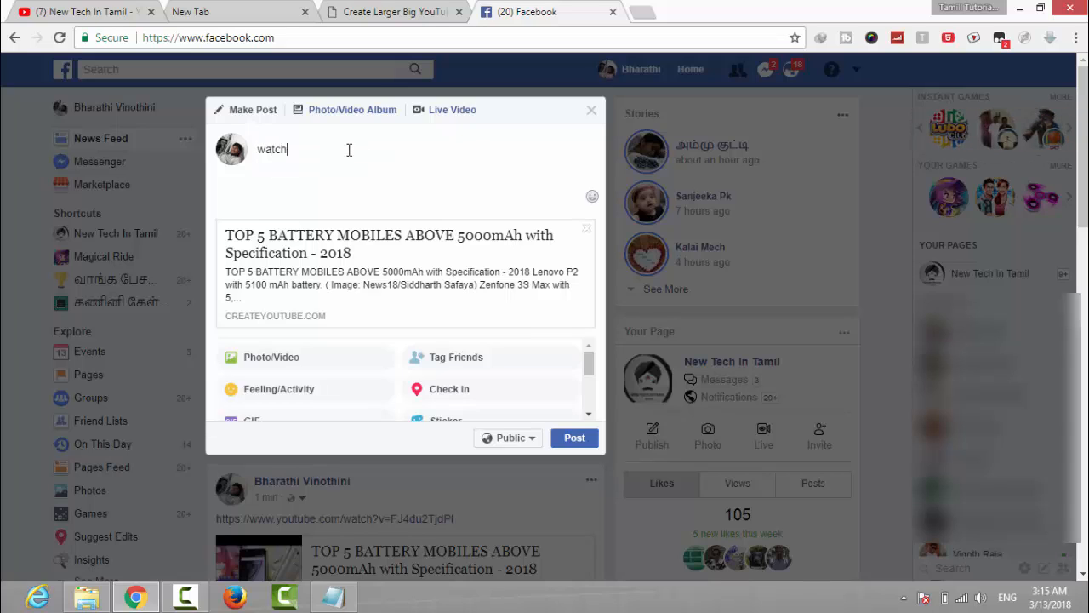
pyautogui.write(' now!!!')
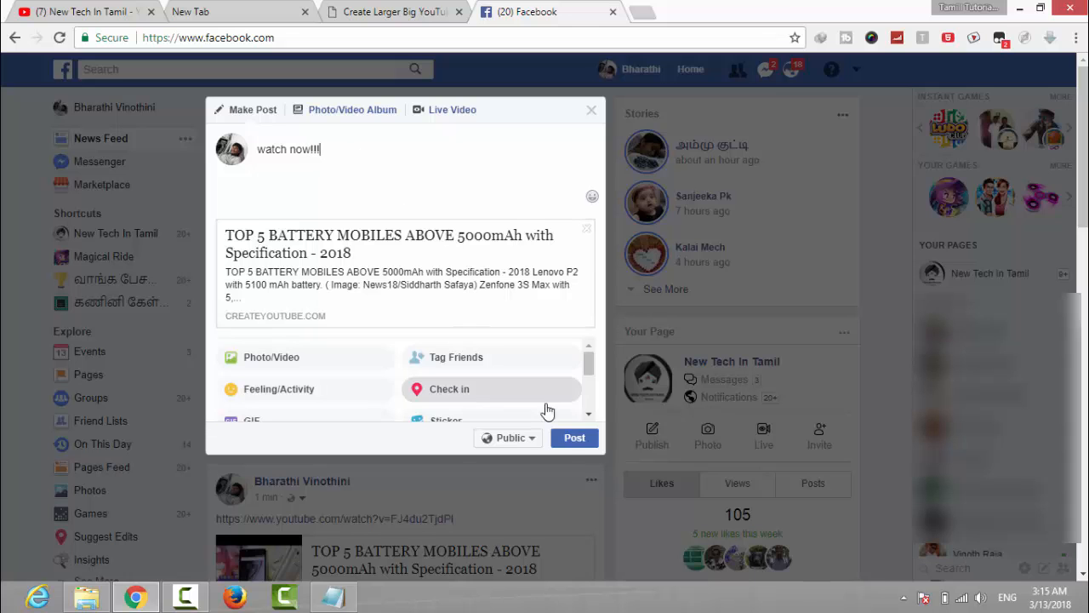
pyautogui.click(574, 438)
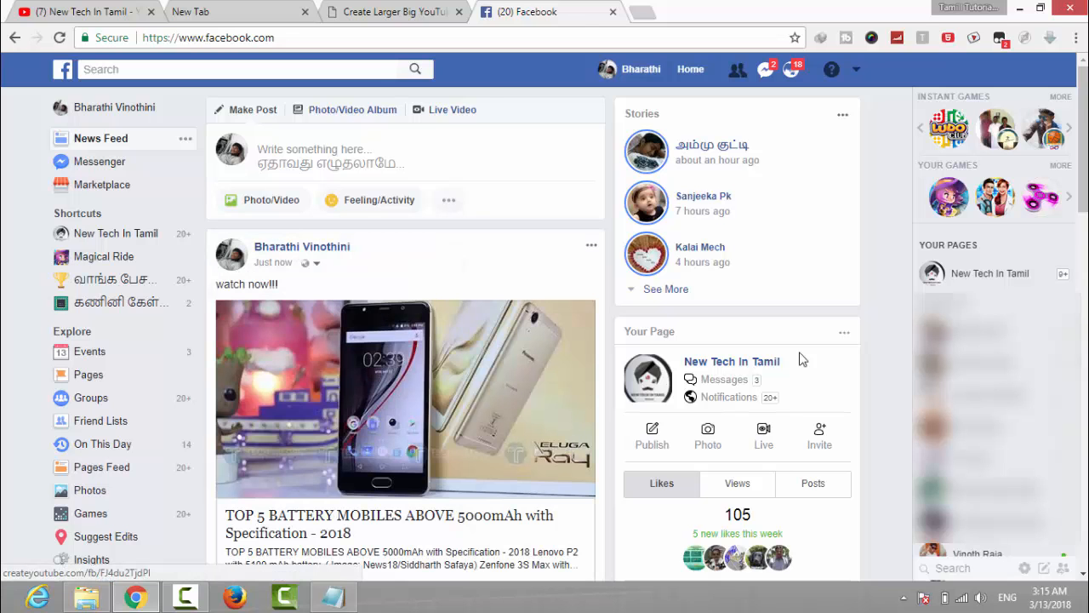
# Compare the thumbnail sizes of the createyoutube.com post and the plain YouTube link post, and return to the createyoutube.com page
pyautogui.scroll(-3, 800, 359)
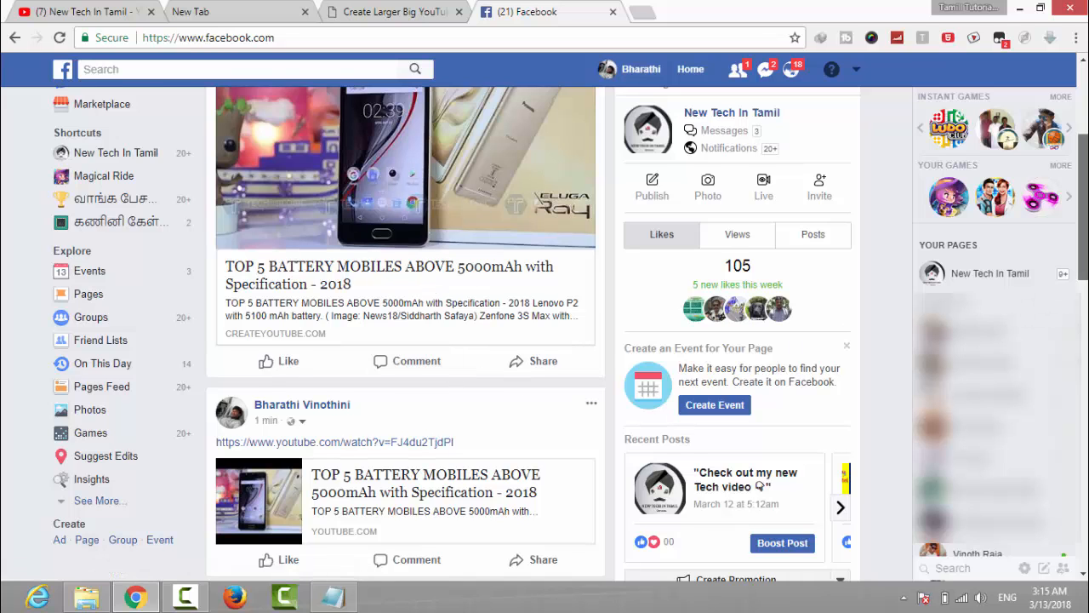
pyautogui.scroll(1, 405, 332)
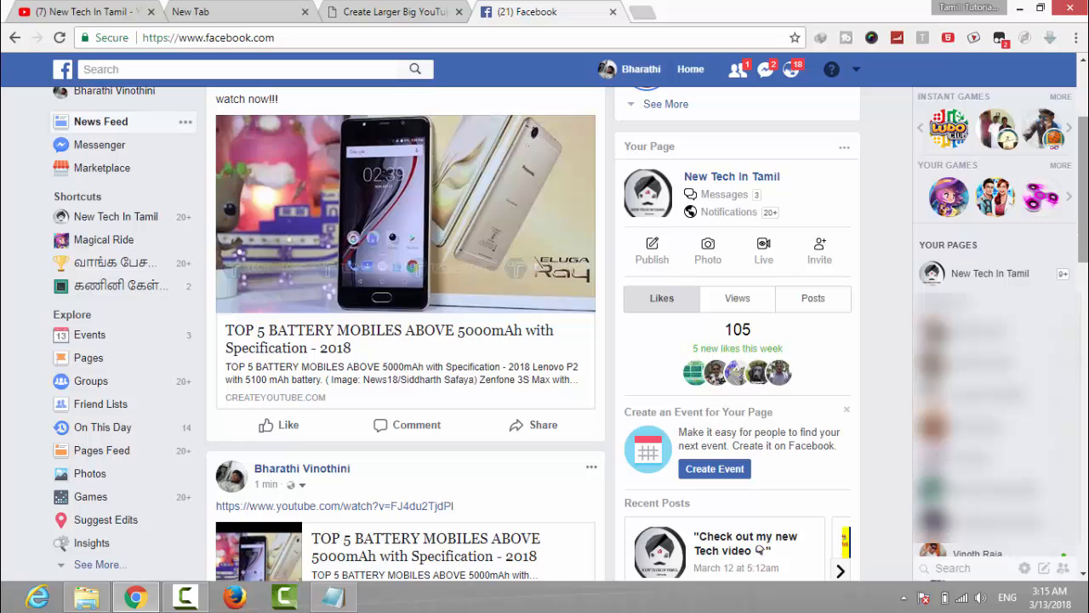
pyautogui.scroll(-2, 508, 405)
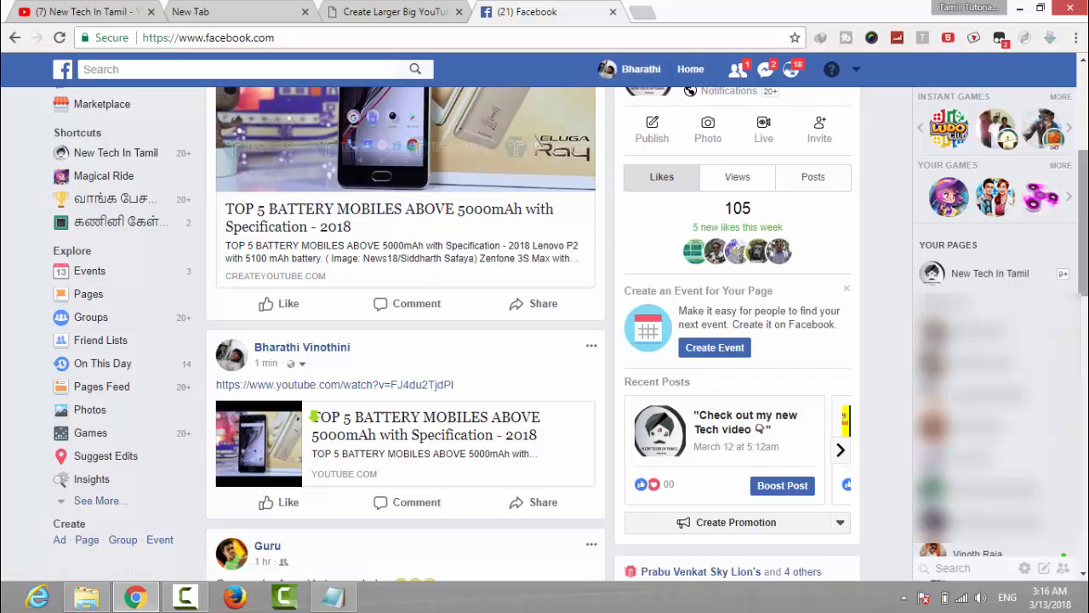
pyautogui.scroll(1, 790, 206)
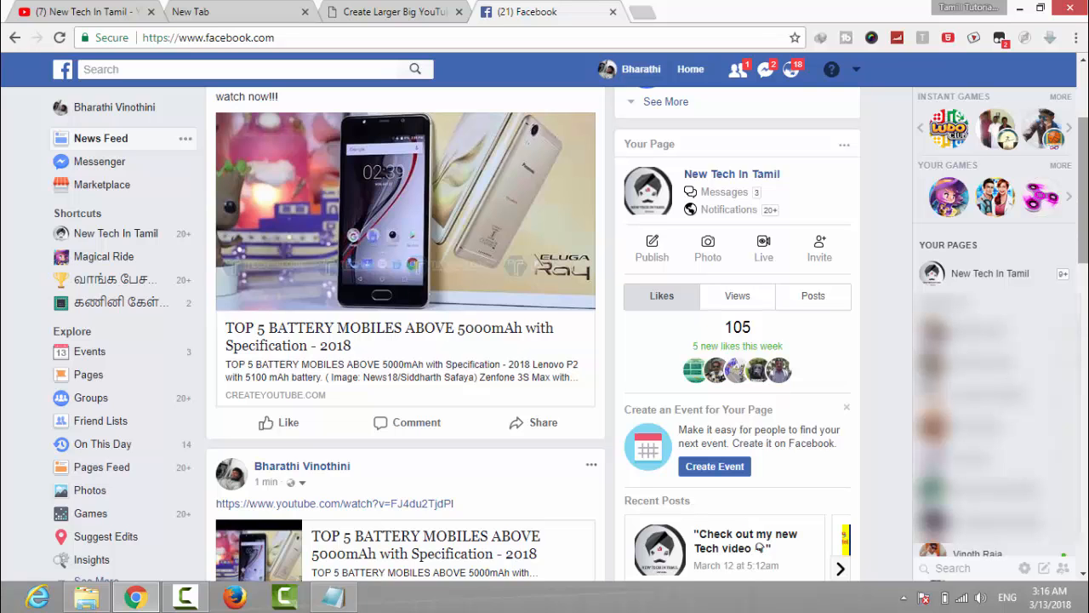
pyautogui.scroll(2, 1079, 161)
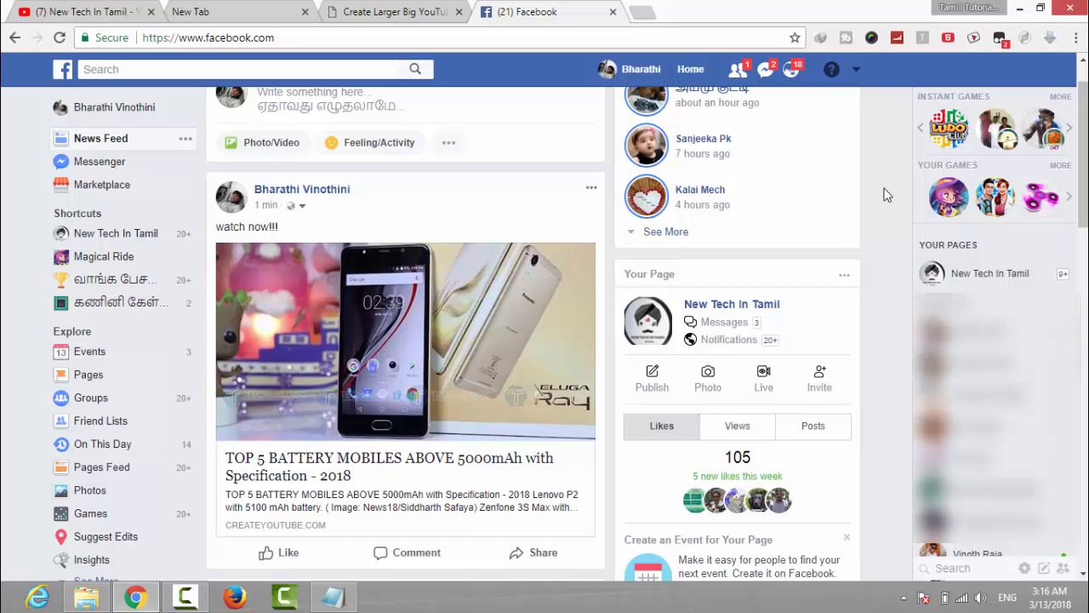
pyautogui.click(402, 17)
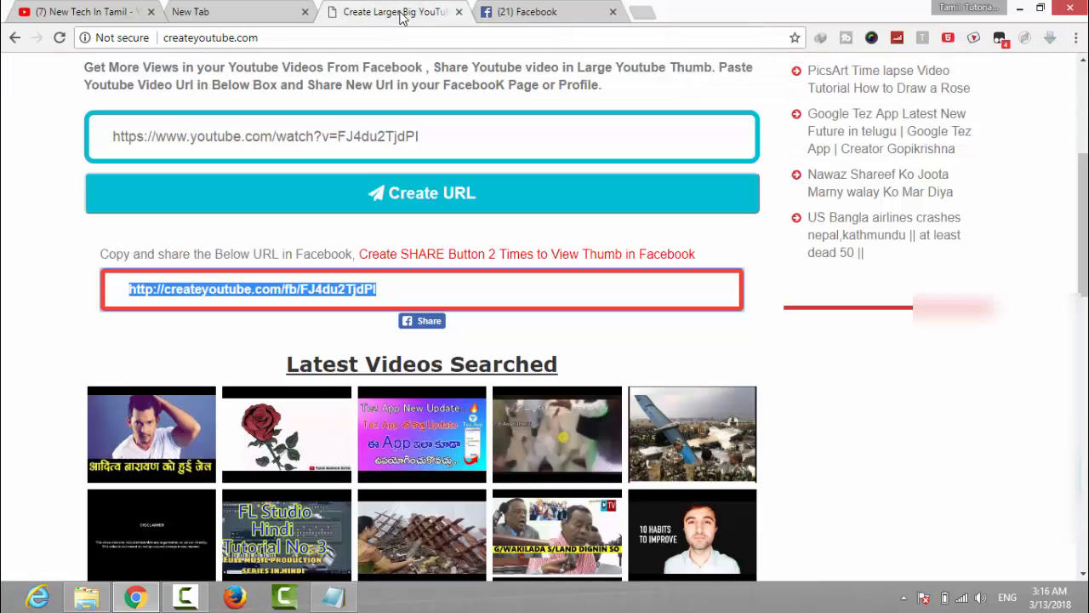